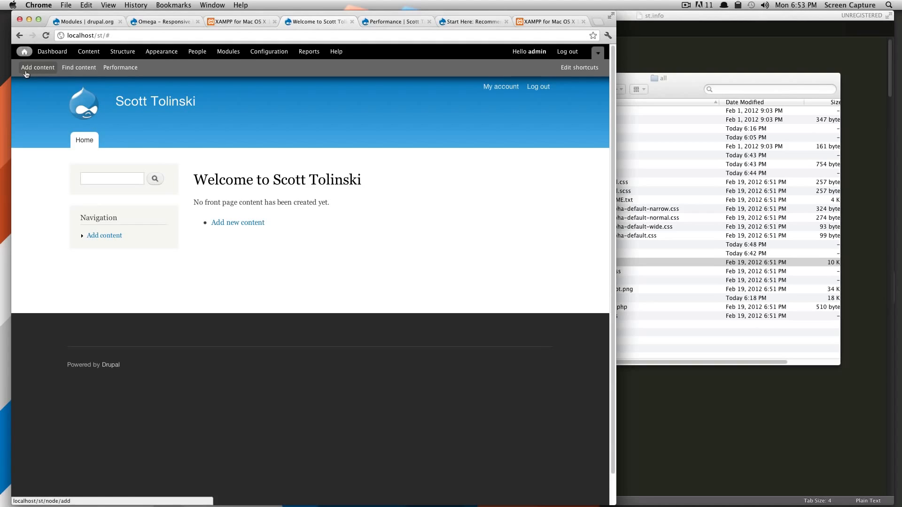
Step: Start a new Basic page and give it the title "About"
click(87, 51)
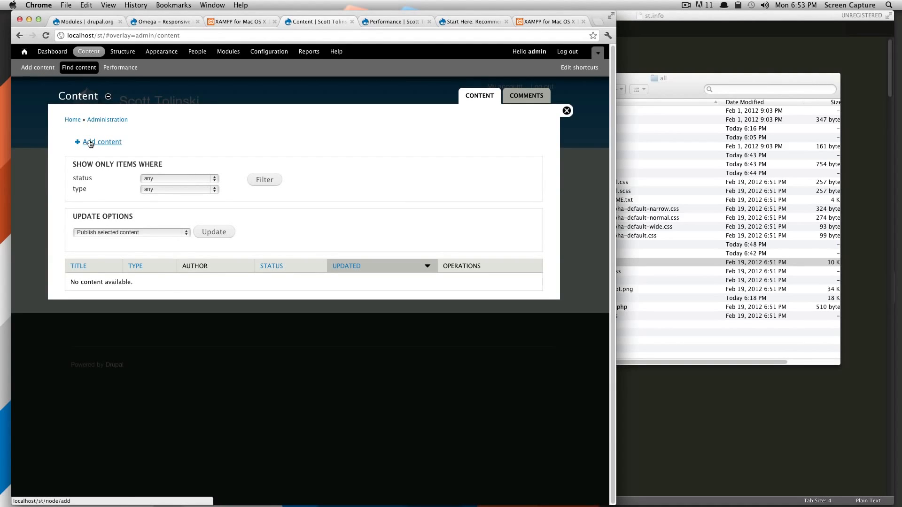
click(89, 142)
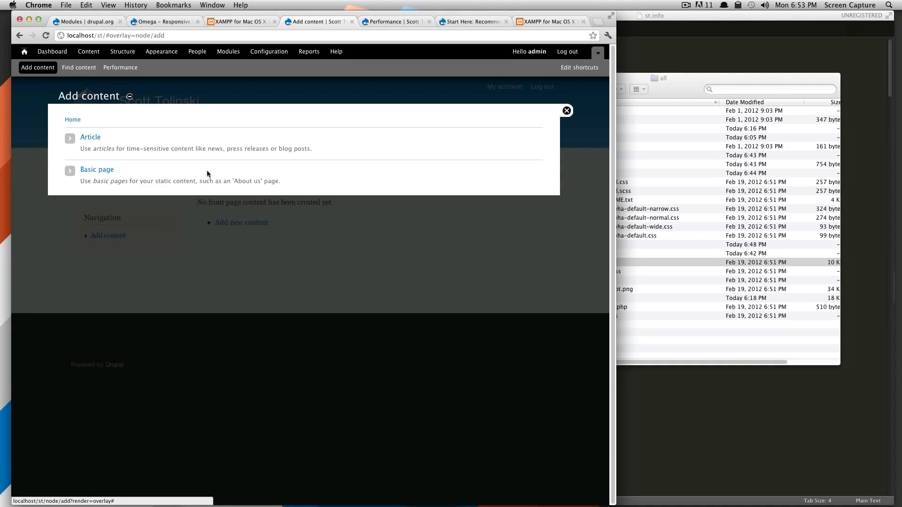
click(109, 171)
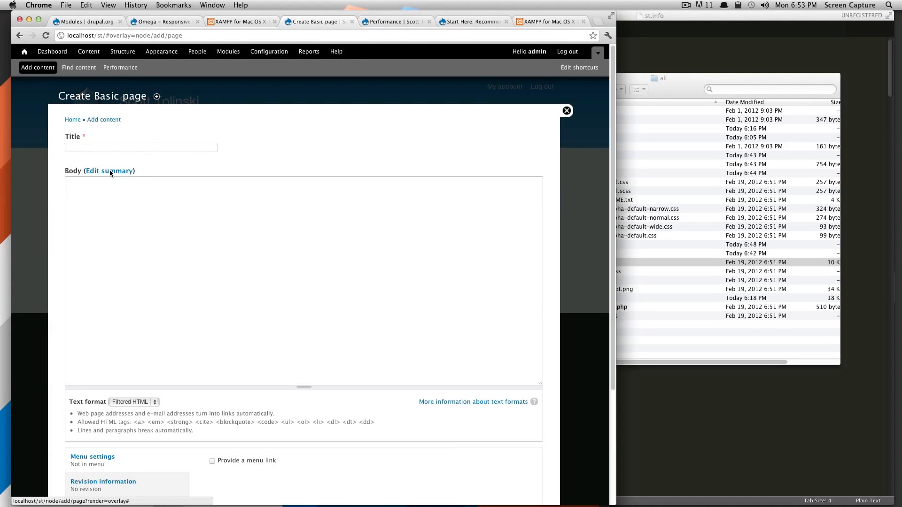
click(111, 148)
scroll(303, 153, down, 3)
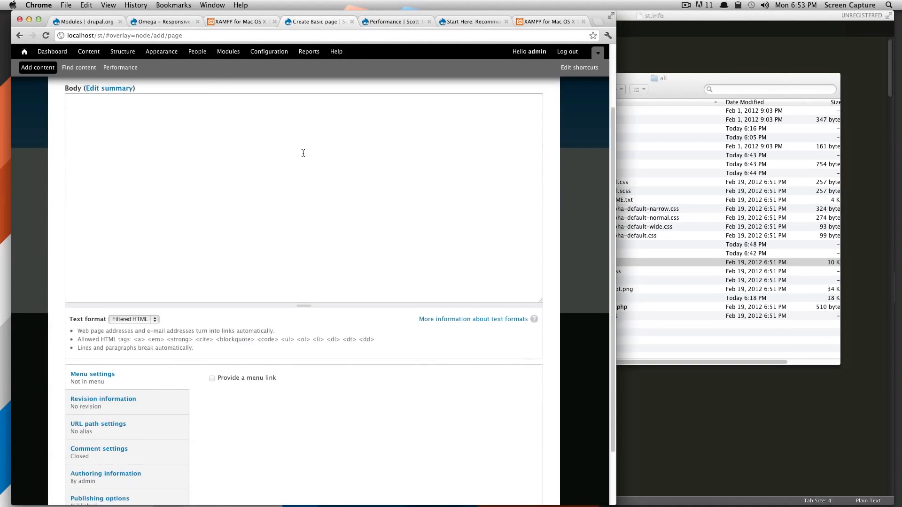
scroll(304, 154, up, 2)
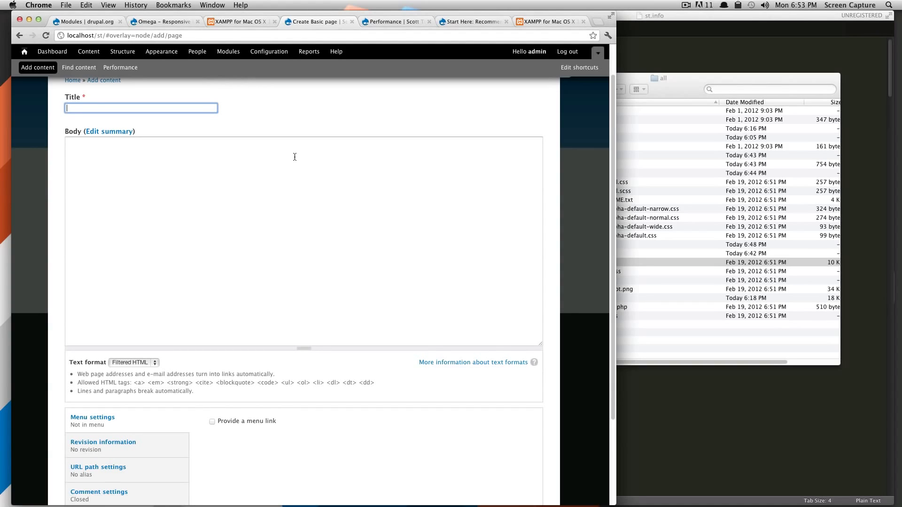
text(About)
Step: Enter "This page is about me." as the body text of the page
key(Tab)
key(Tab)
text(THi)
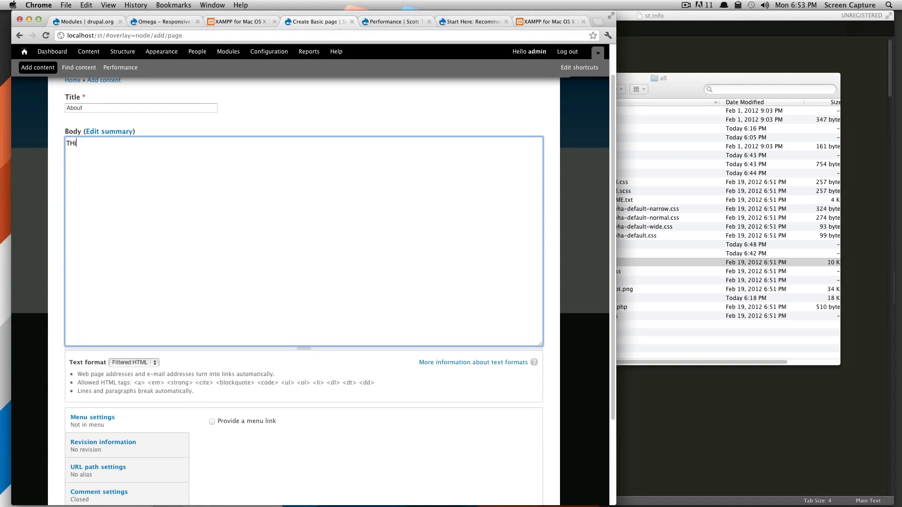
text(s)
key(BackSpace)
key(BackSpace)
key(BackSpace)
key(BackSpace)
text(his page is about me.)
scroll(361, 258, up, 2)
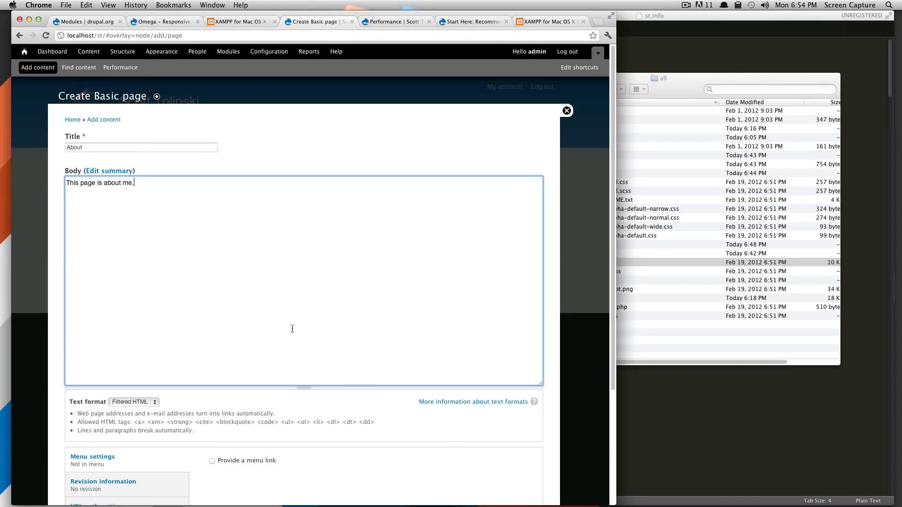
Step: Examine the text formats available for the page body without changing the selection
drag(97, 97, 260, 139)
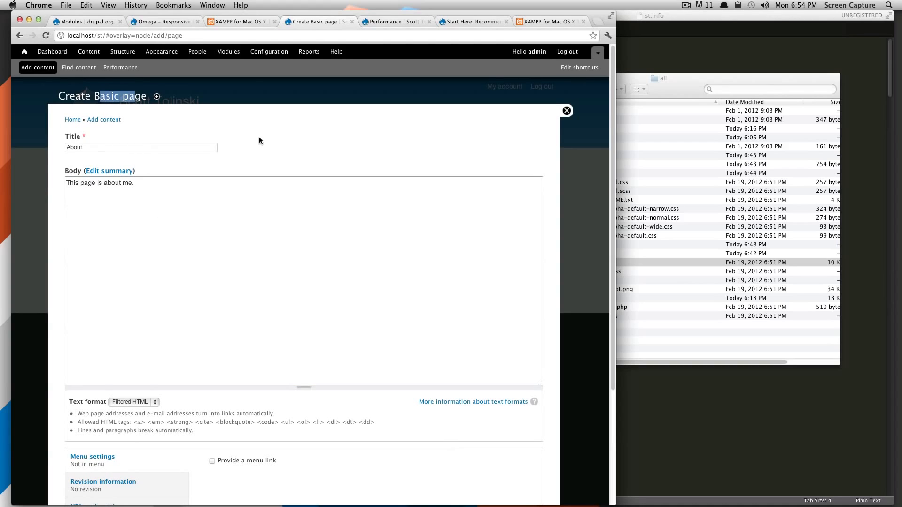
click(279, 243)
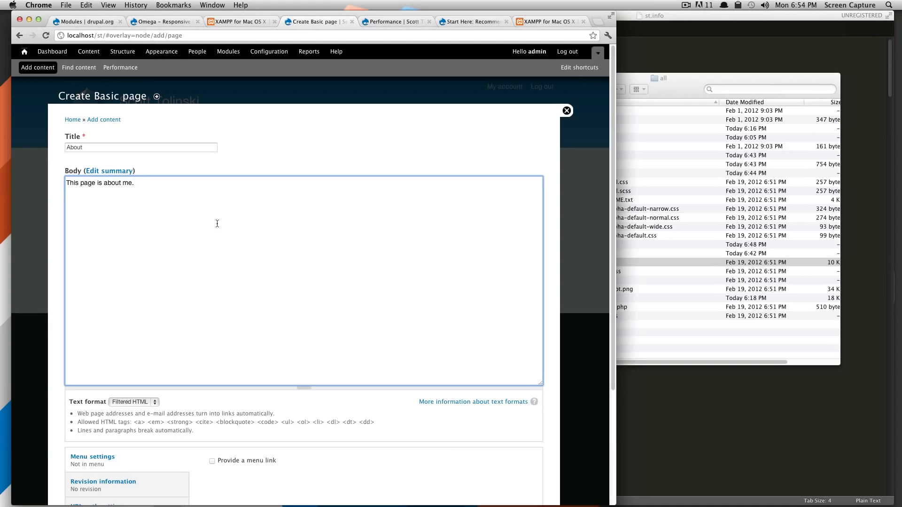
scroll(217, 223, down, 2)
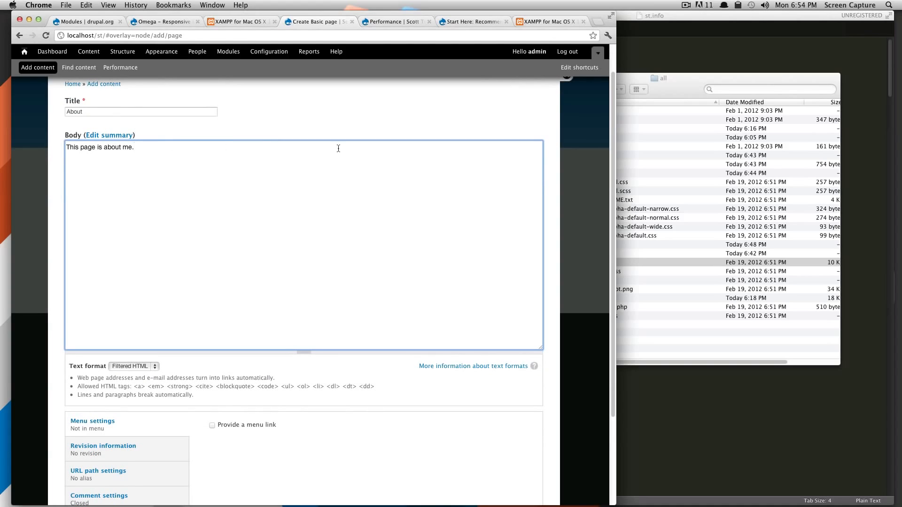
click(119, 366)
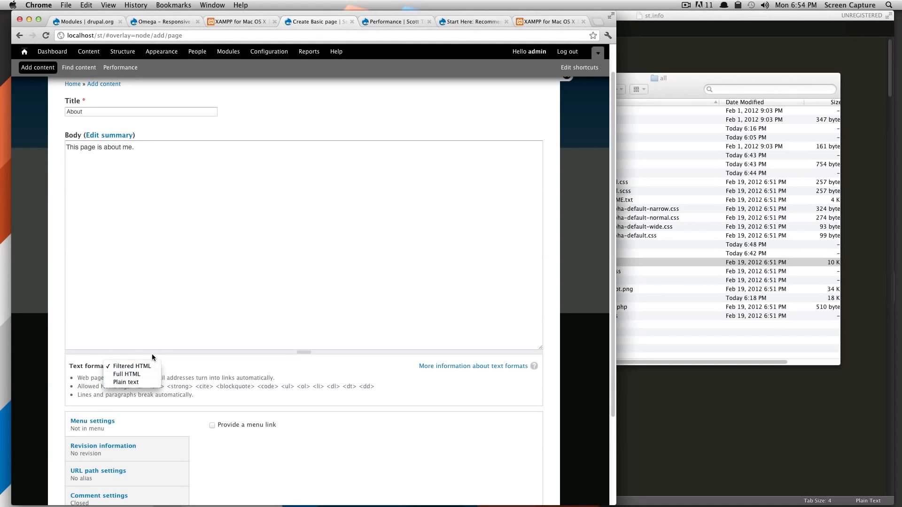
click(184, 304)
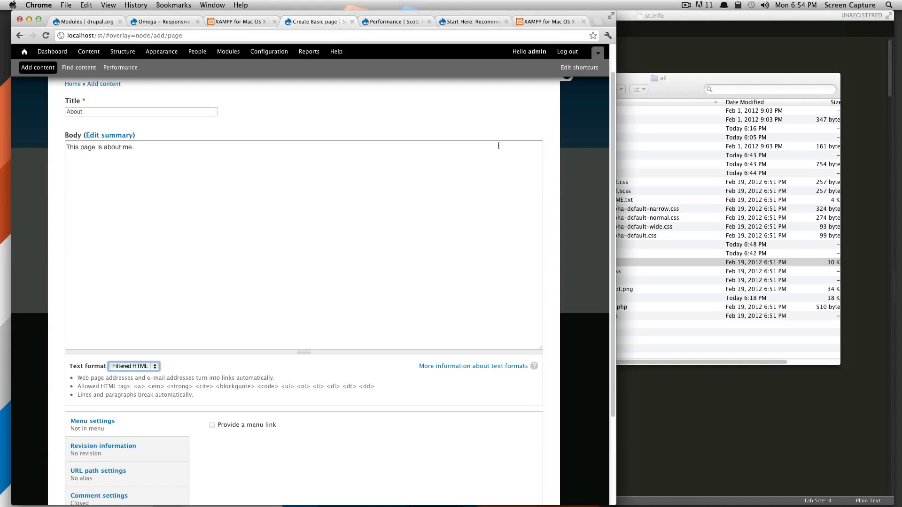
click(383, 169)
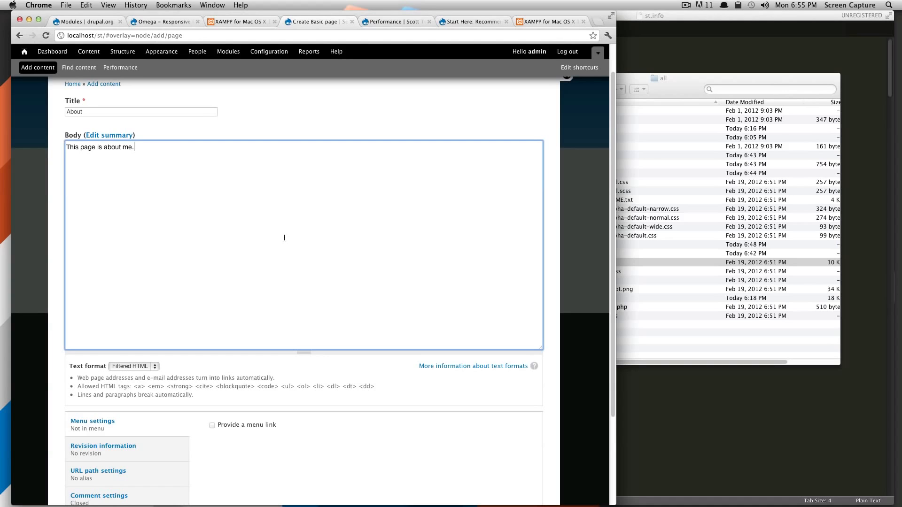
Step: Provide a menu link for the page with the description "About Me" and <Main menu> as its parent item
scroll(284, 238, down, 3)
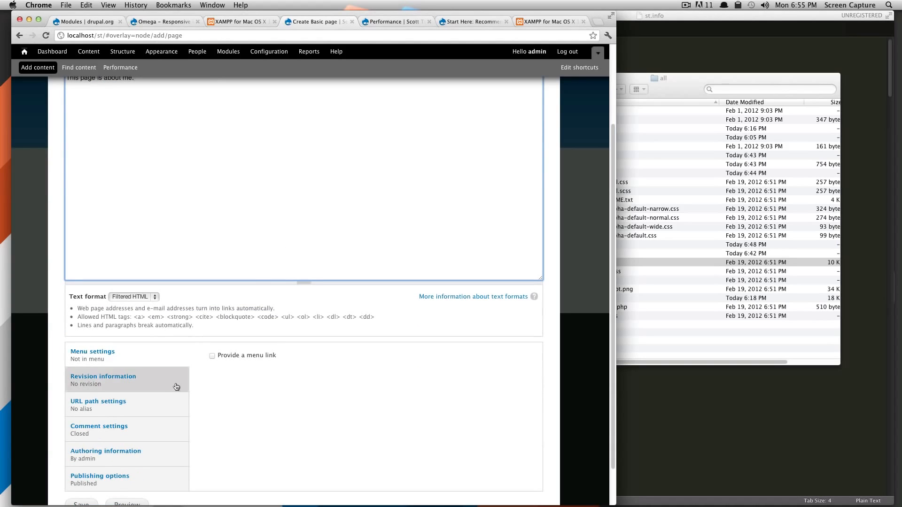
scroll(169, 378, down, 2)
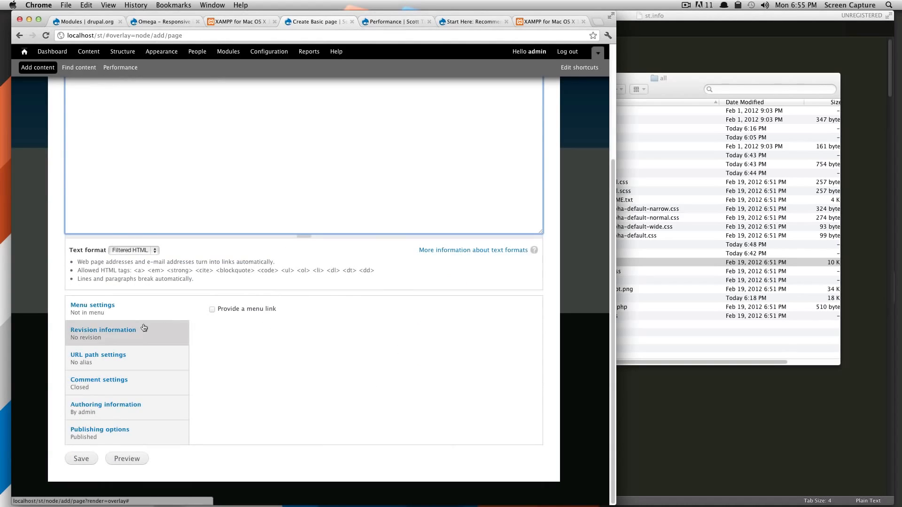
click(212, 310)
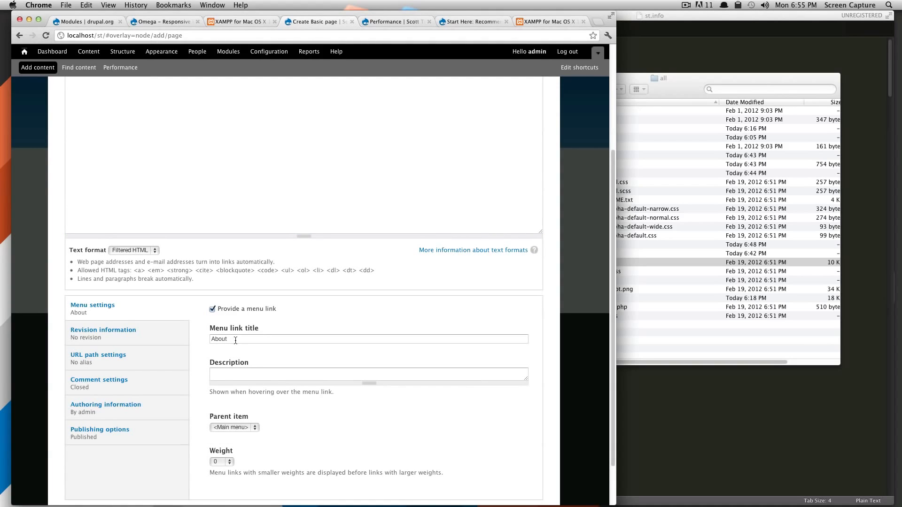
scroll(232, 341, down, 3)
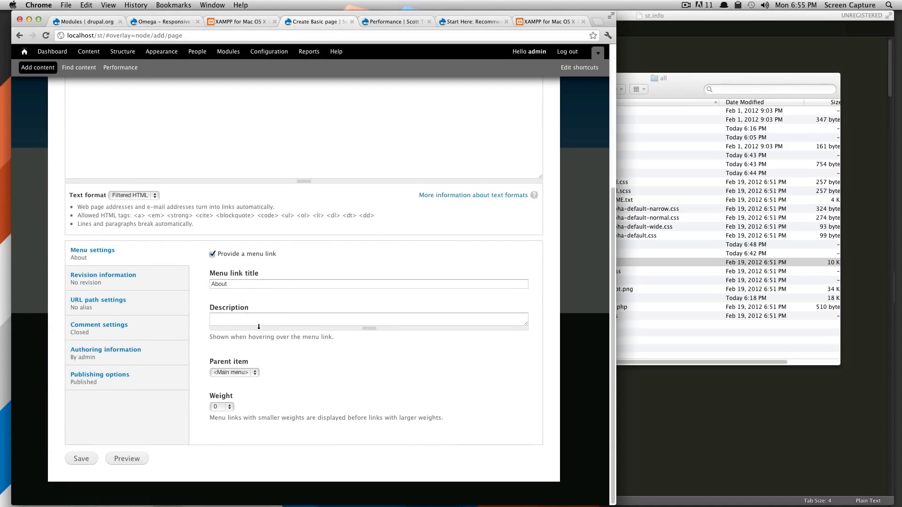
click(247, 320)
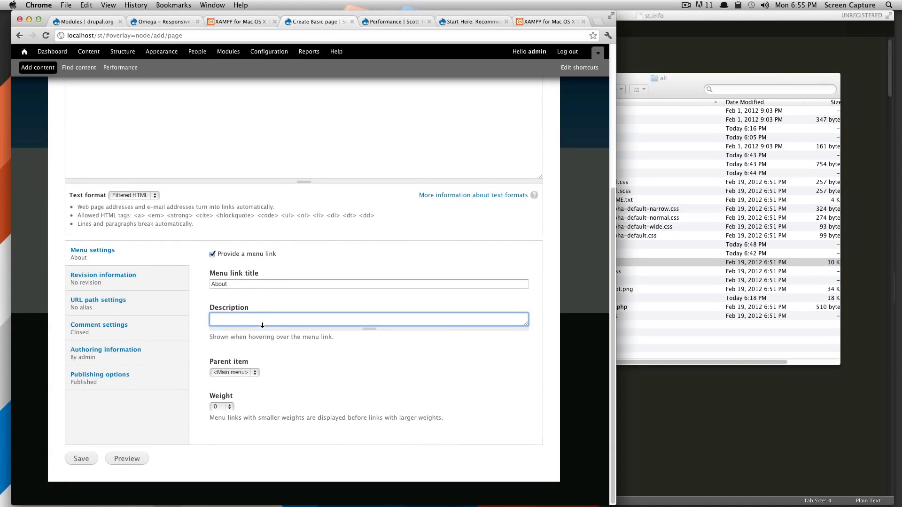
text(About Me)
click(227, 373)
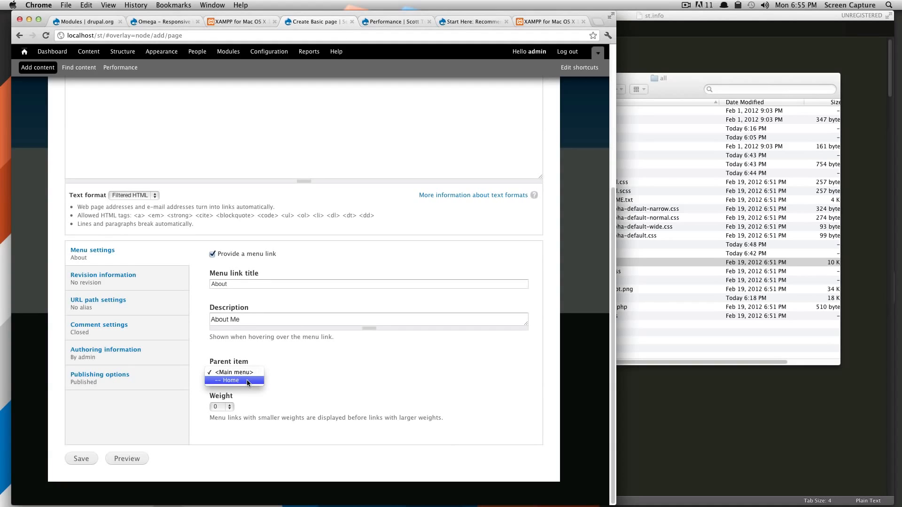
click(239, 373)
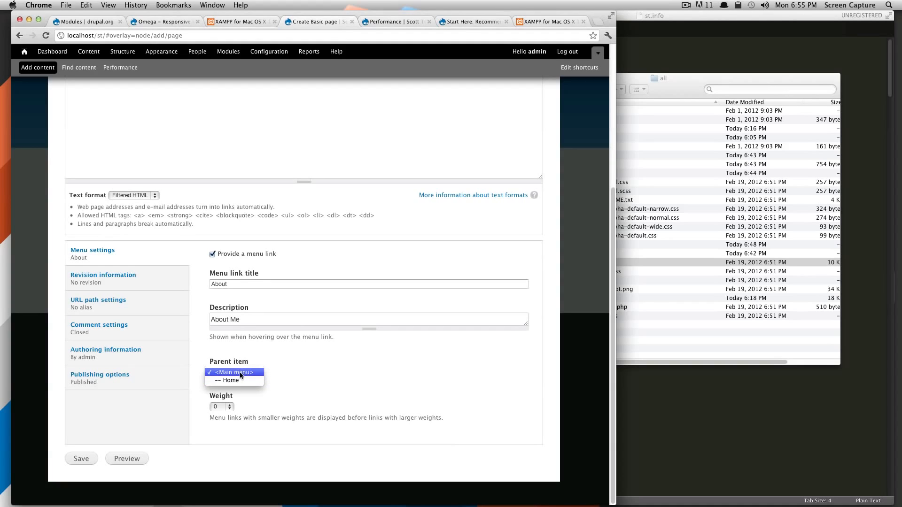
Step: Set the weight of the page's menu link to 3
click(230, 407)
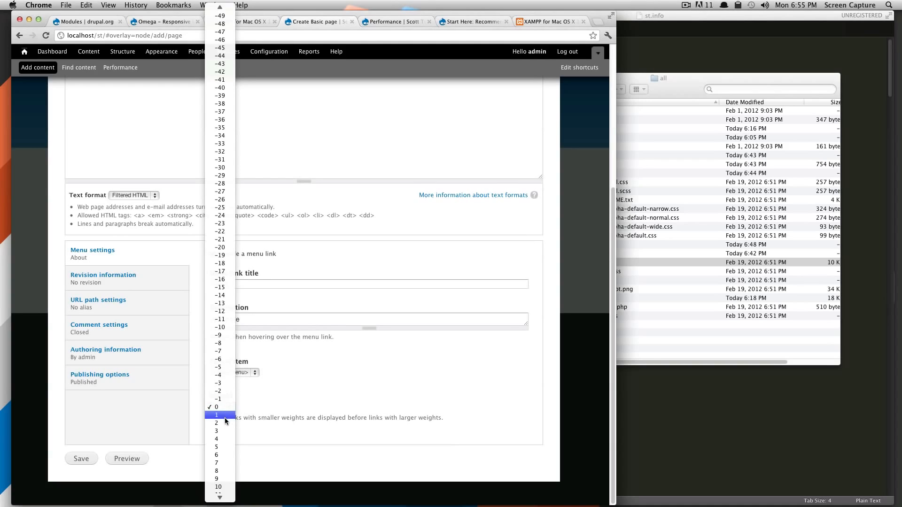
click(229, 430)
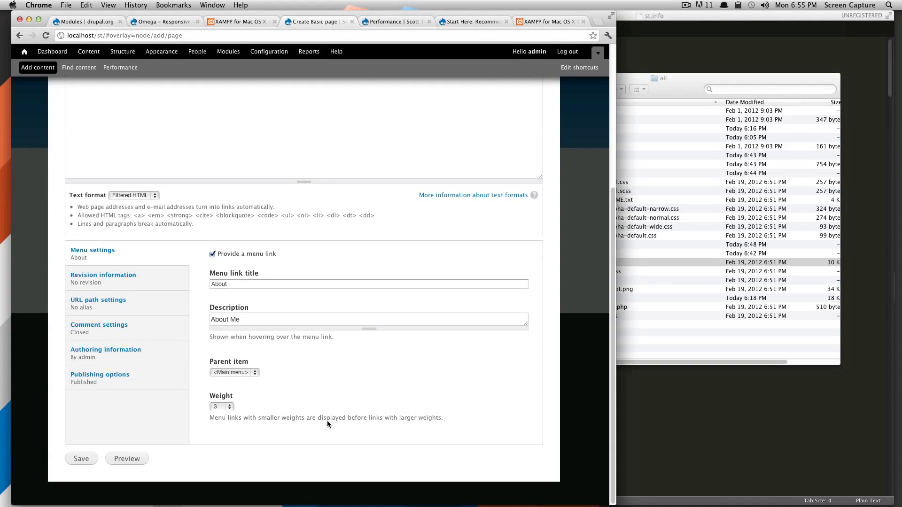
click(229, 406)
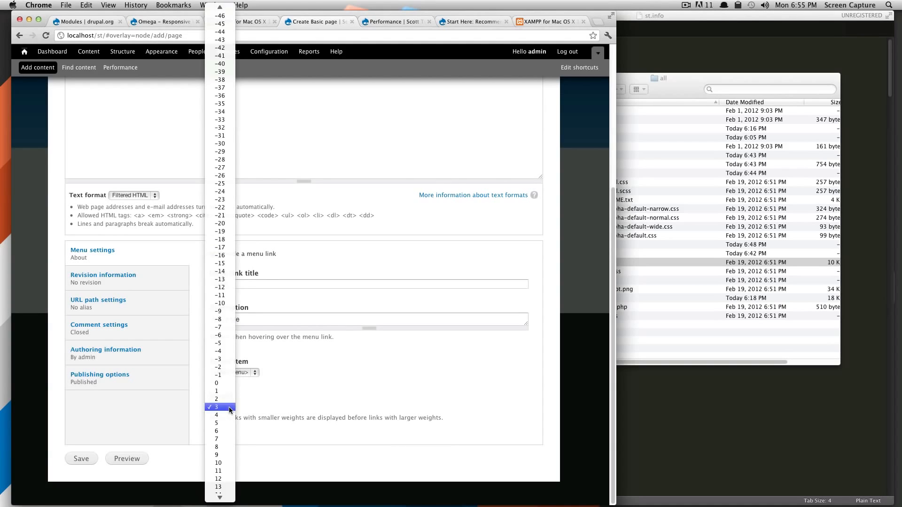
click(230, 407)
click(229, 407)
click(296, 407)
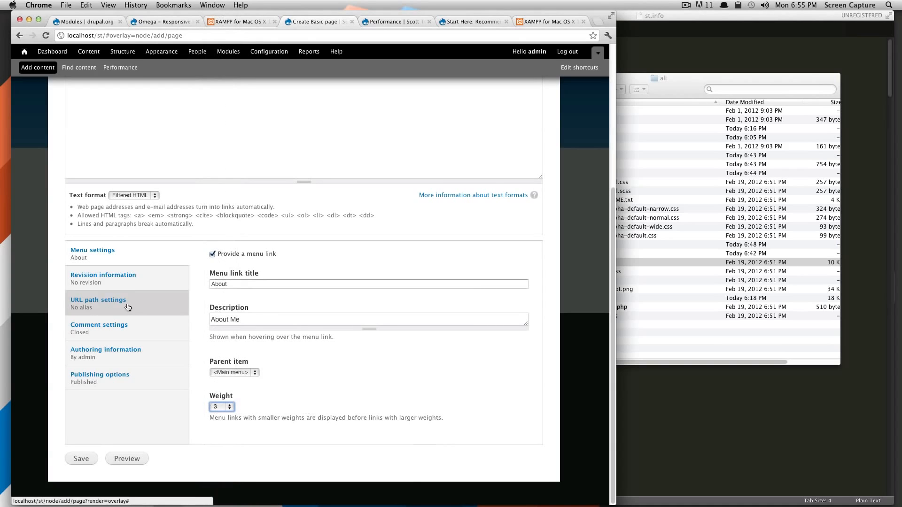
Step: Review the page's revision, URL path, comment, authoring and publishing settings without changing them
click(134, 285)
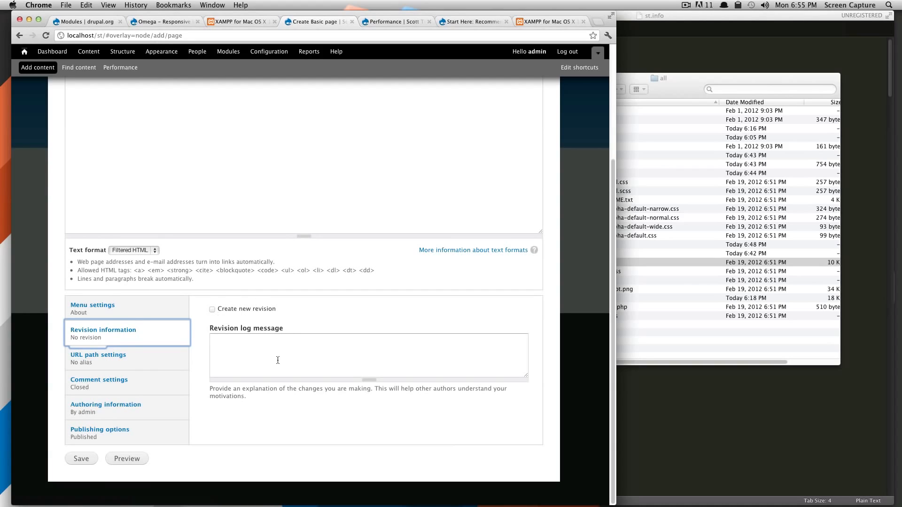
click(298, 361)
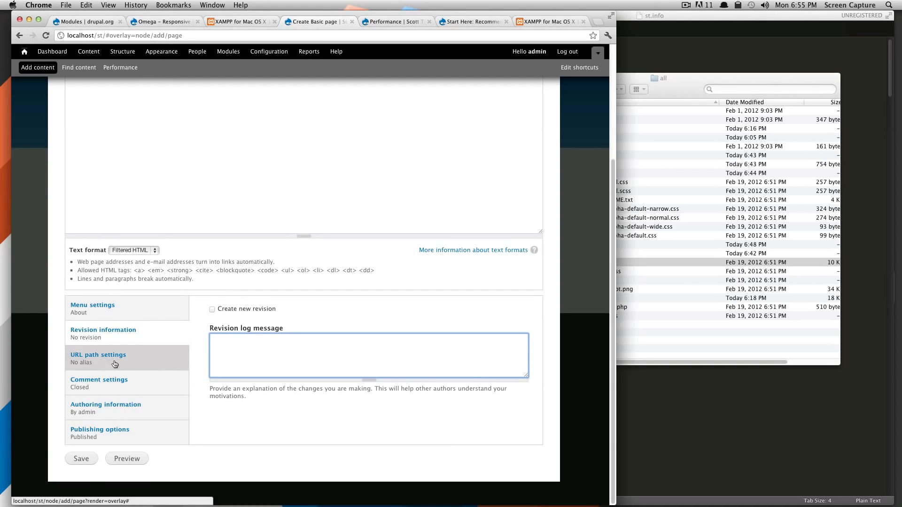
click(152, 364)
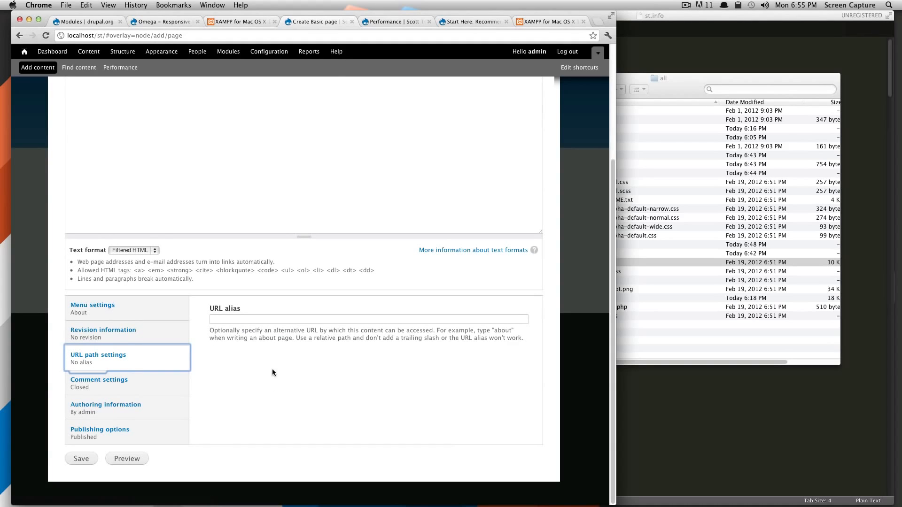
click(223, 320)
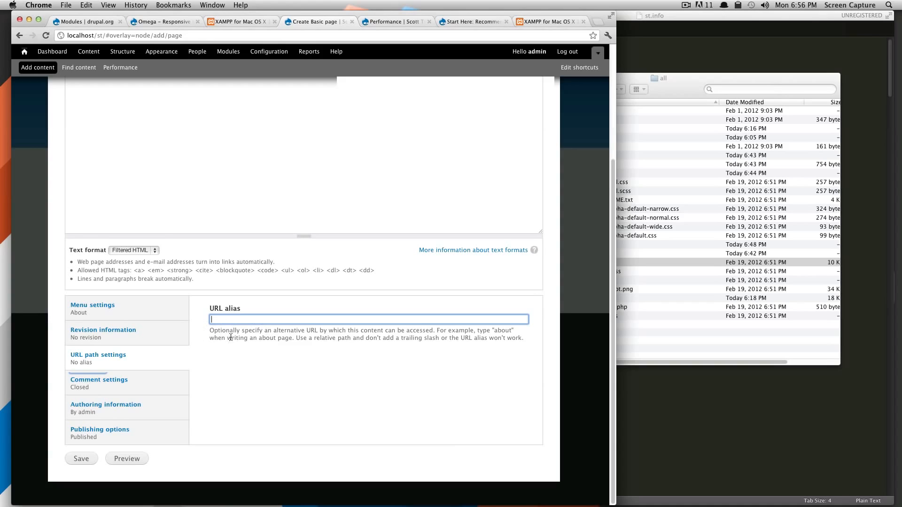
click(208, 357)
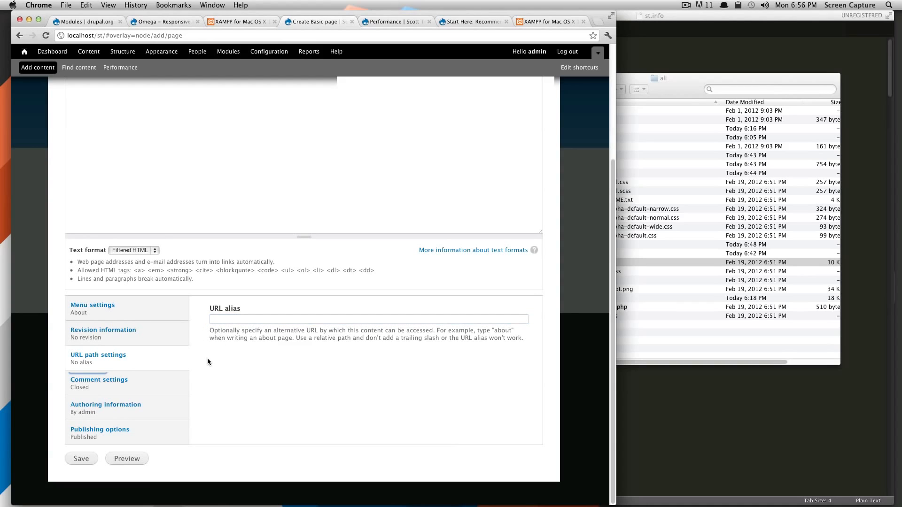
click(155, 393)
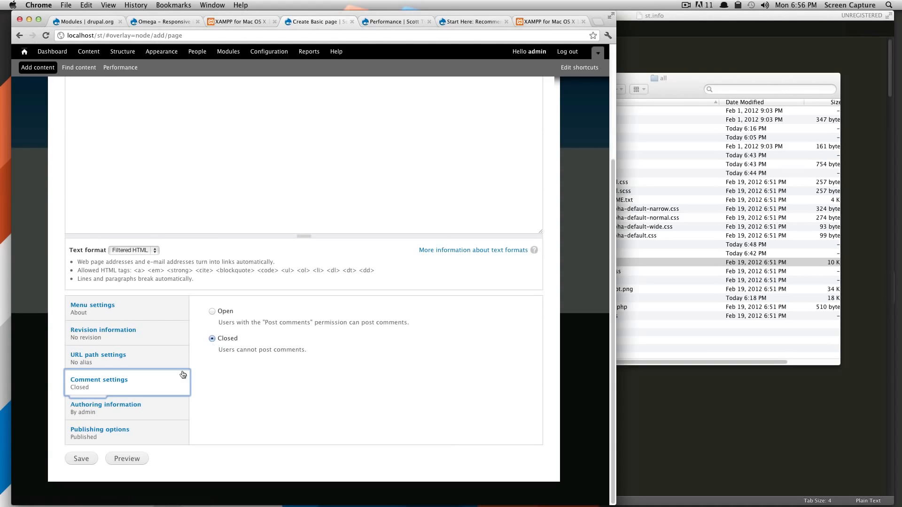
click(163, 413)
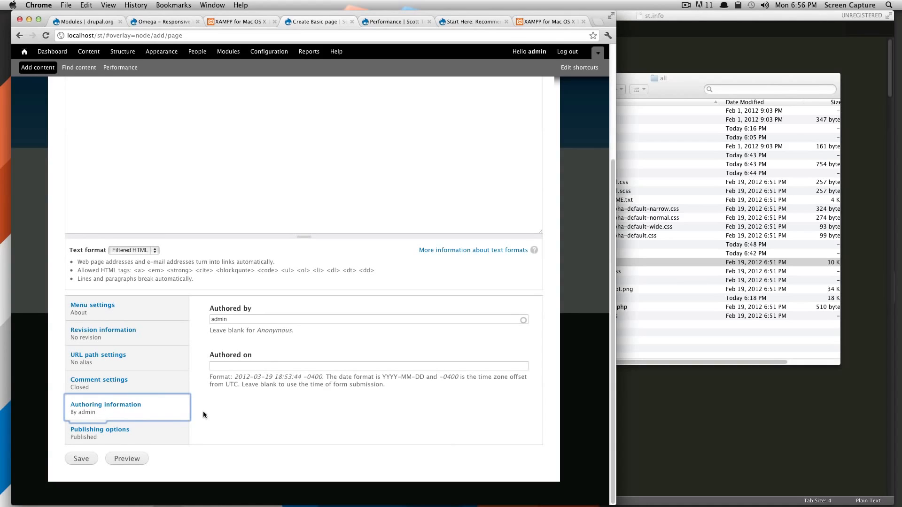
click(149, 438)
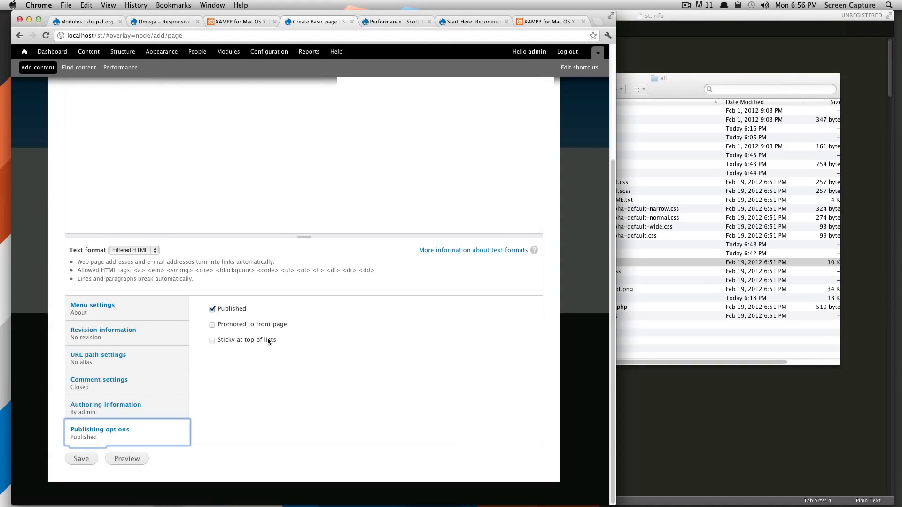
drag(247, 309, 225, 310)
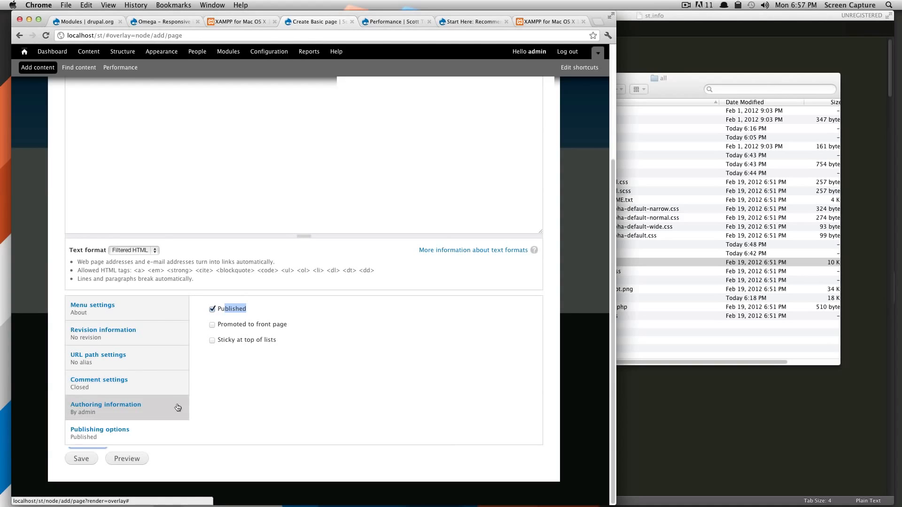
Step: Save the new About page and look at its published title
click(75, 460)
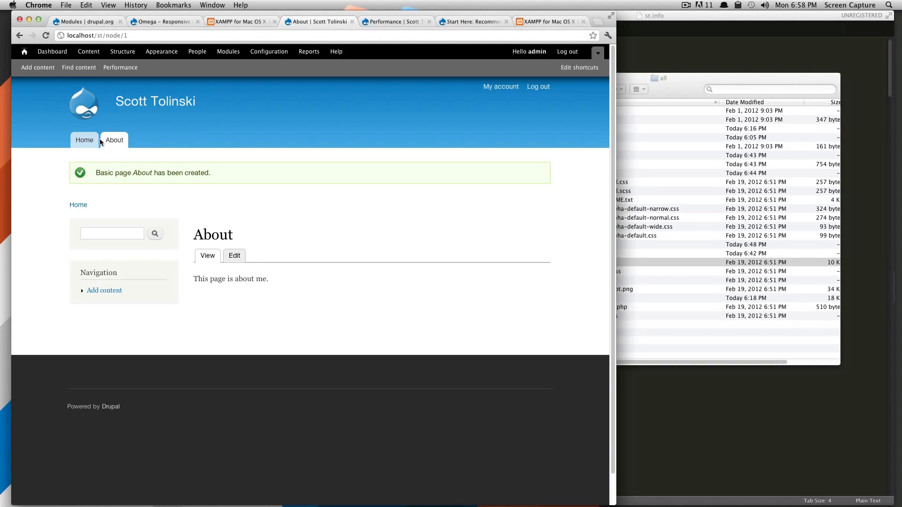
drag(203, 235, 230, 235)
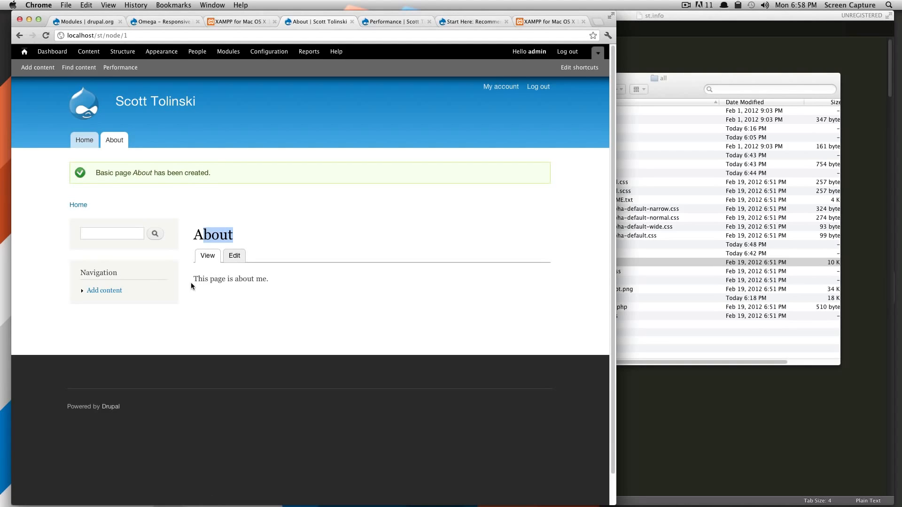
Step: Examine the title and body text of the published About page
click(285, 288)
drag(219, 281, 255, 282)
triple_click(223, 281)
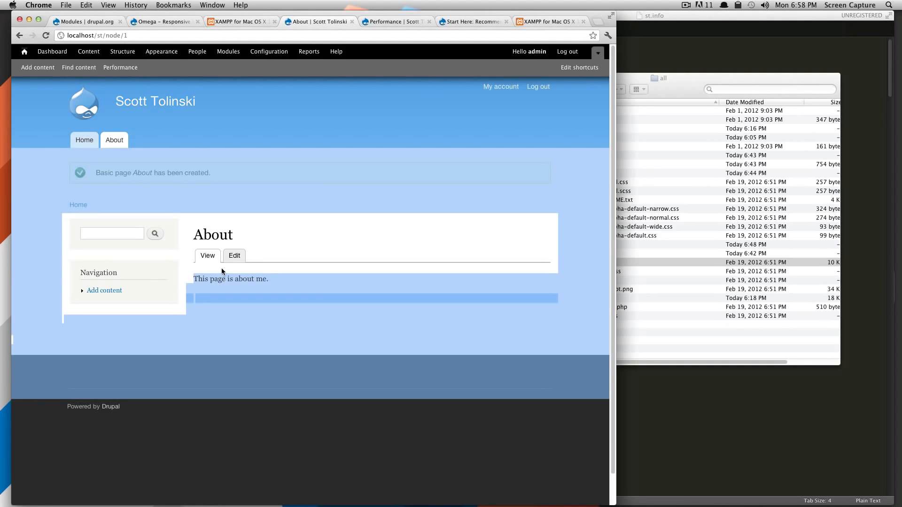
click(322, 238)
double_click(211, 231)
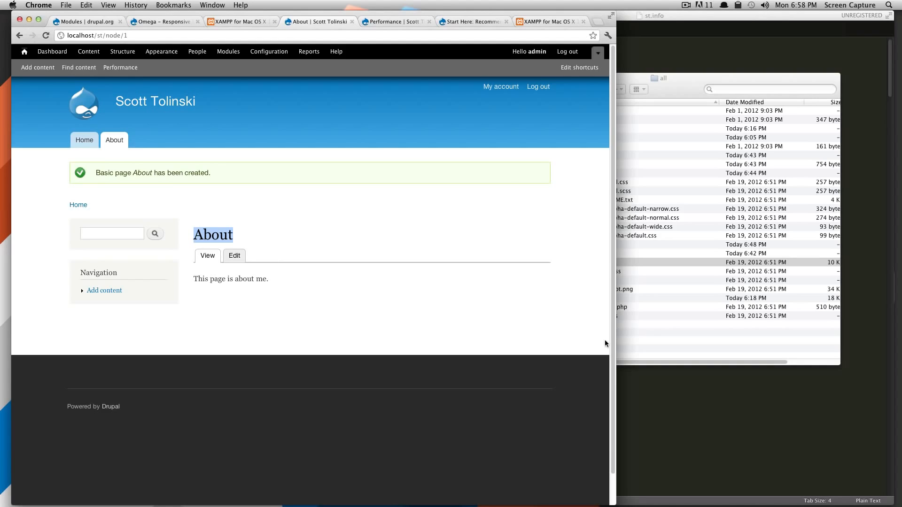
click(299, 270)
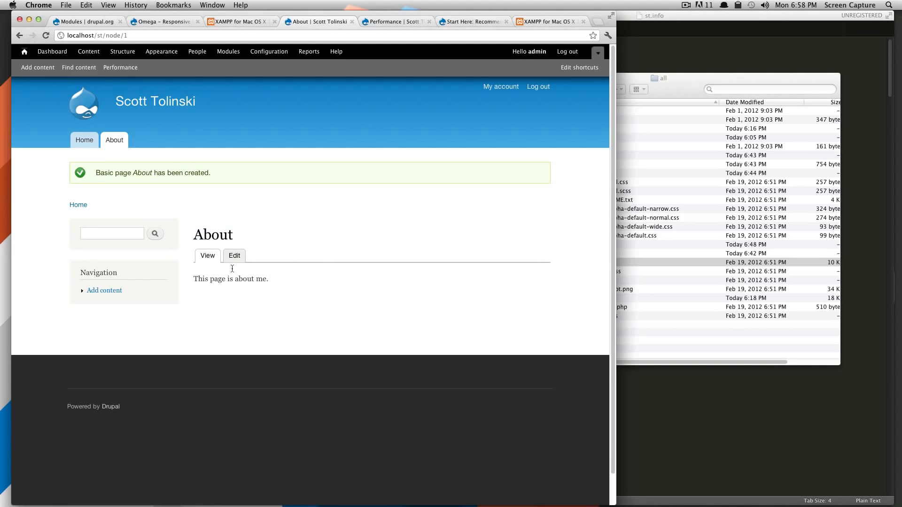
drag(194, 278, 267, 289)
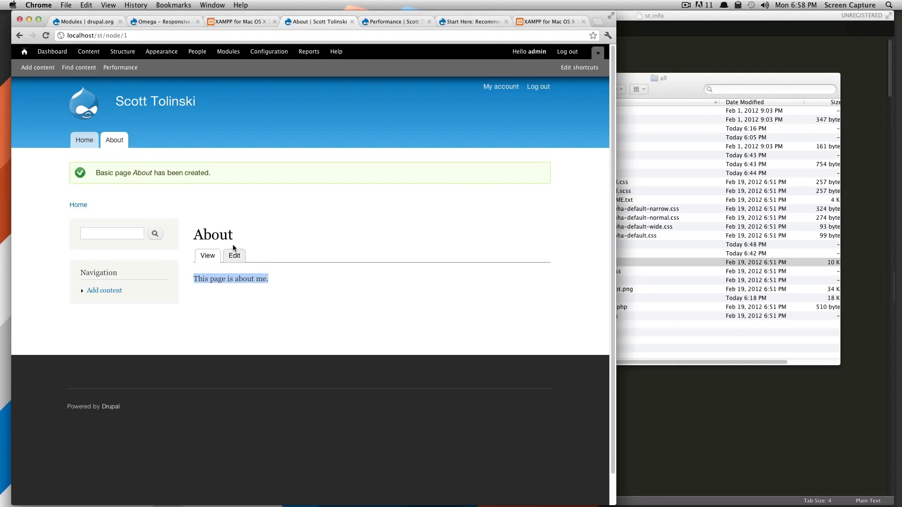
click(220, 235)
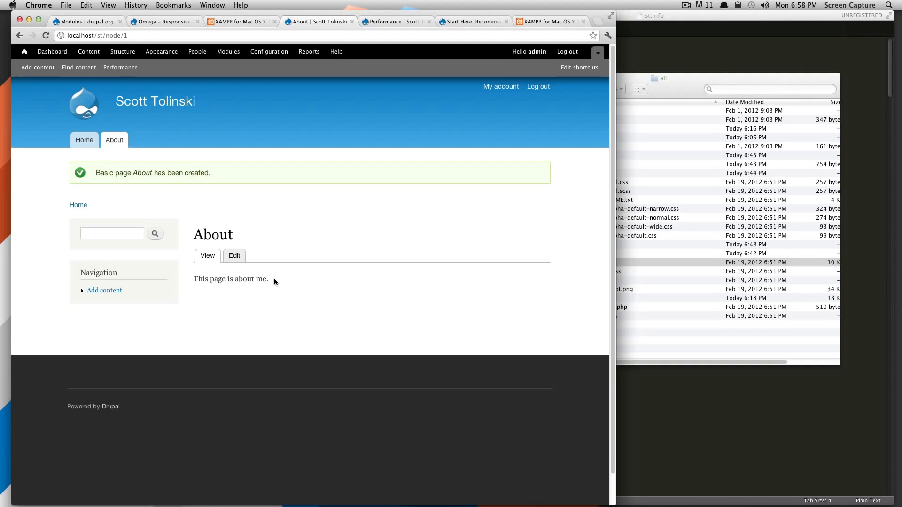
Step: Visit the site's Home page and return to the About page through its main menu link
click(87, 142)
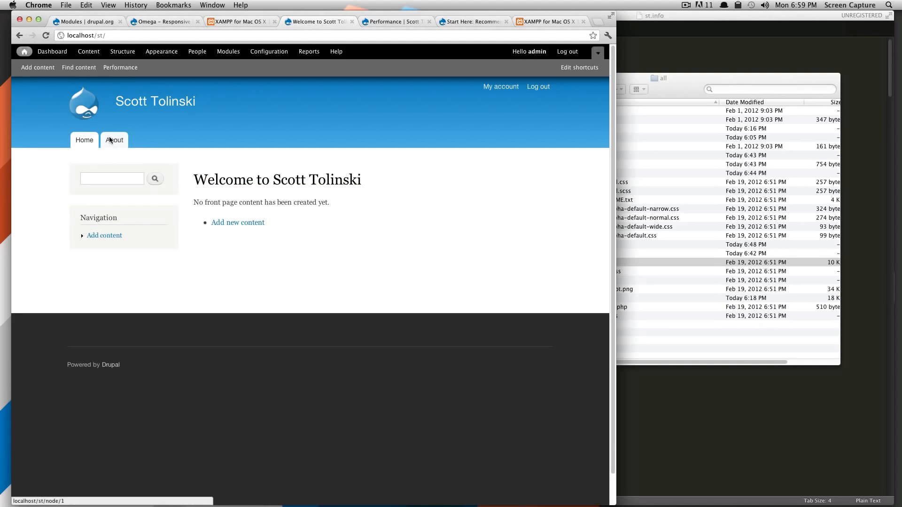
click(111, 141)
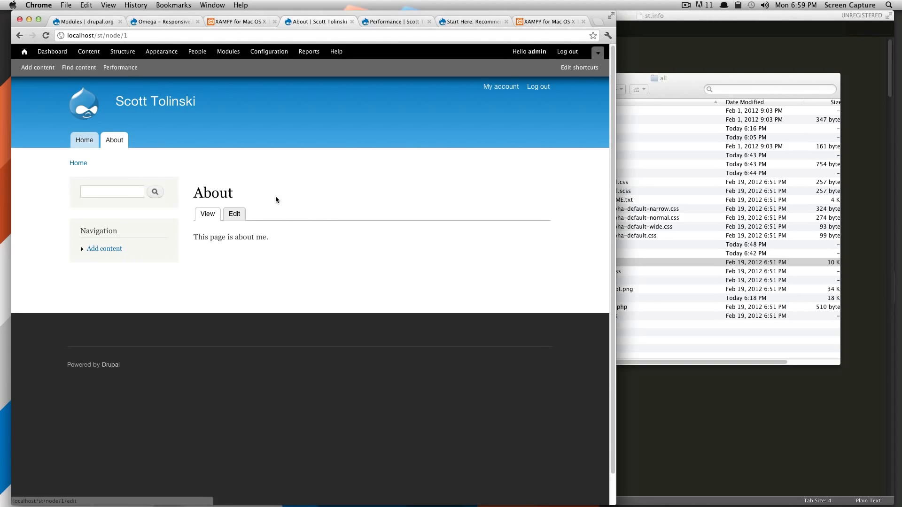
Step: Copy the About page's address and load it in a new incognito window to view it as a logged-out visitor
click(126, 36)
key(super+c)
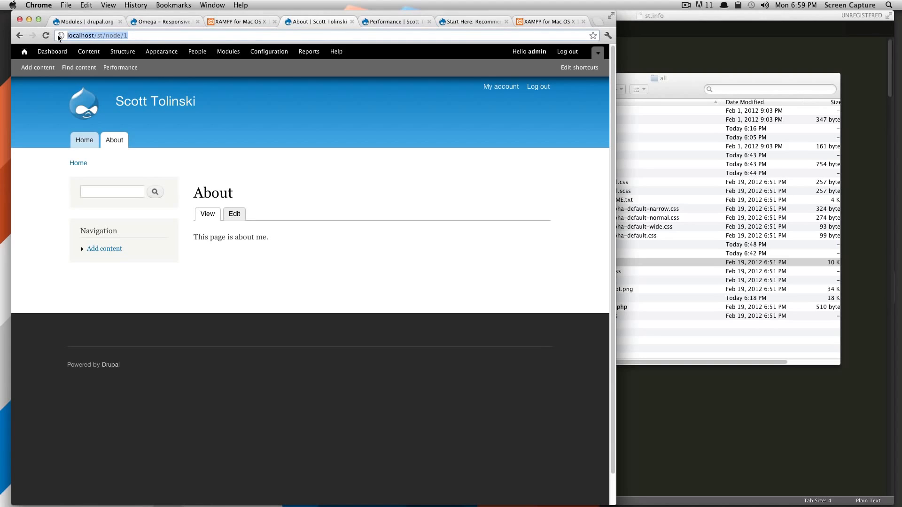
key(super+shift+n)
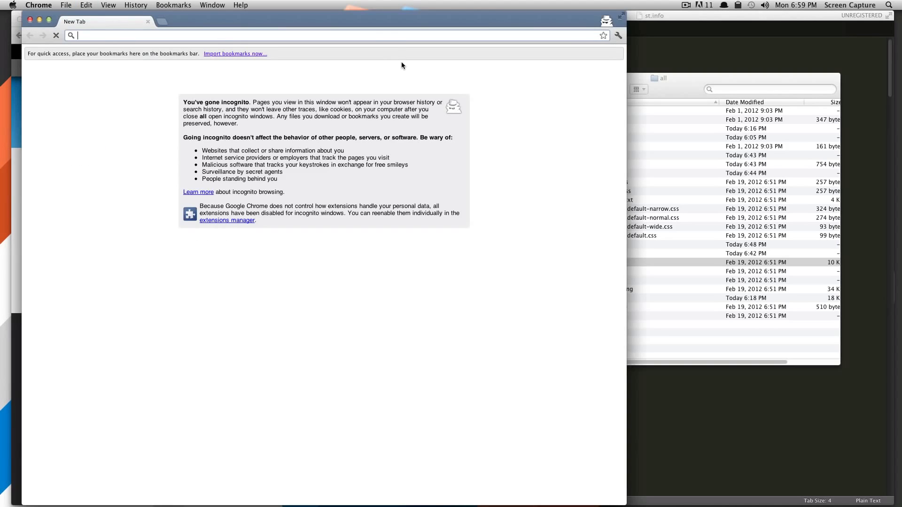
key(super+v)
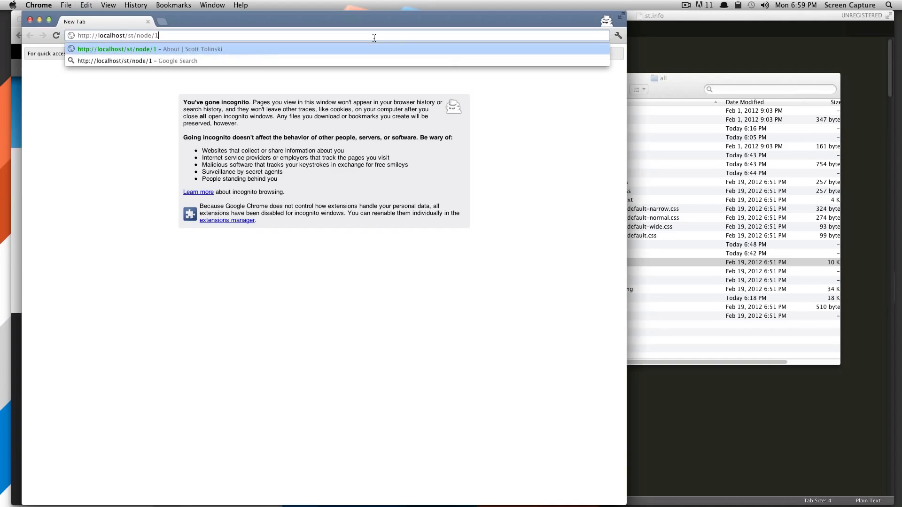
key(Return)
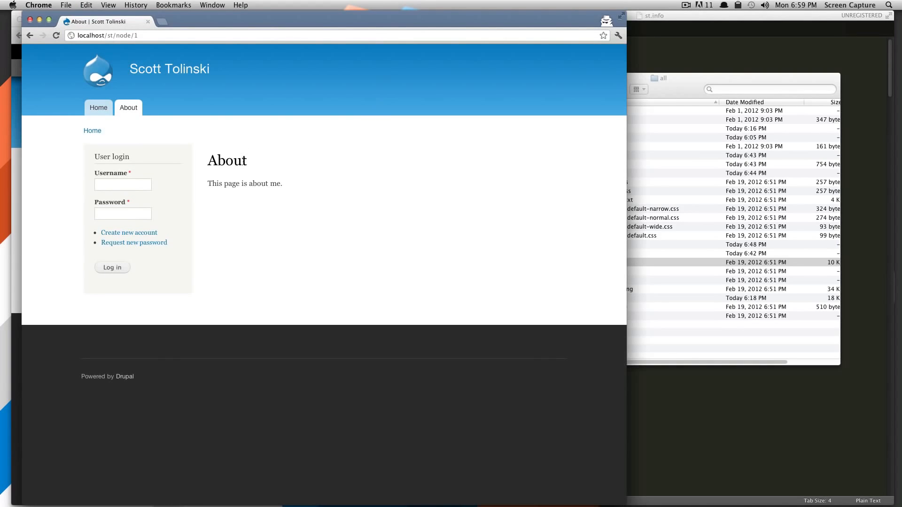
Step: Inspect the logged-out About page and shift its incognito window aside to compare it with the logged-in view
drag(219, 159, 265, 192)
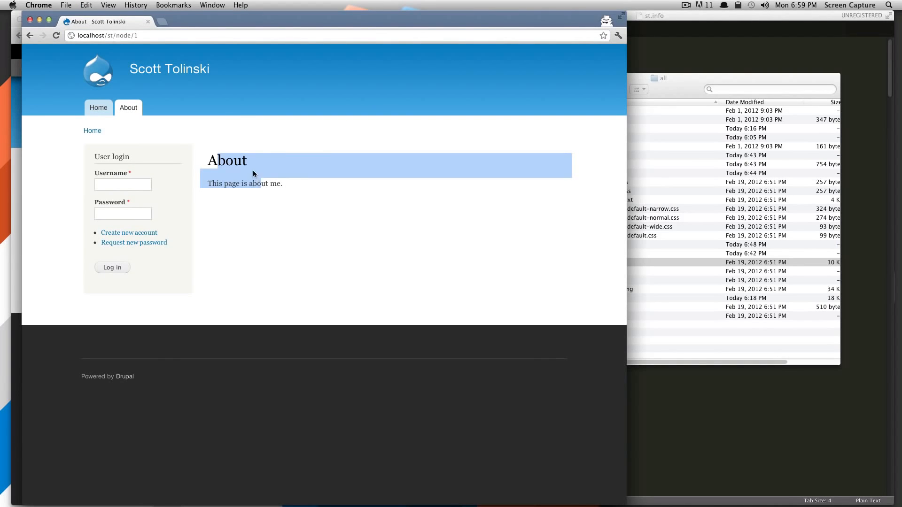
drag(264, 27, 400, 19)
mouse_move(466, 13)
mouse_down()
mouse_move(456, 23)
mouse_move(480, 12)
mouse_up()
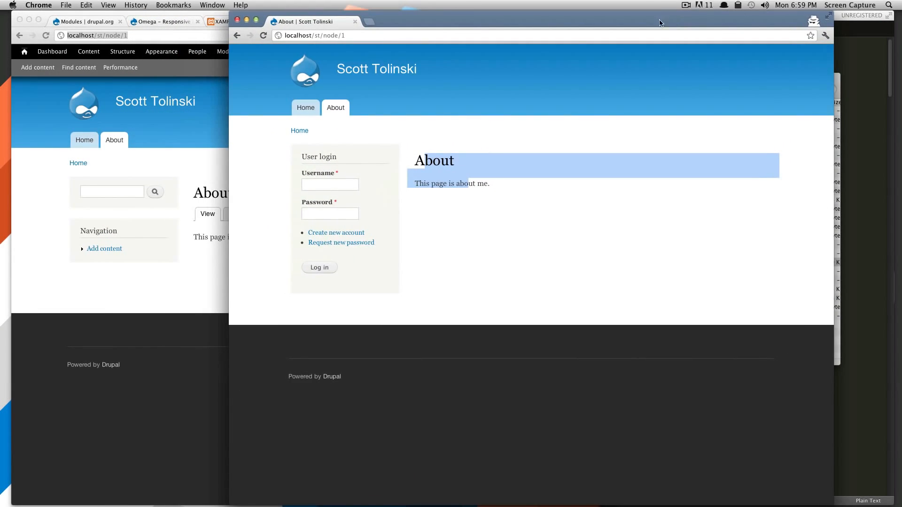
drag(660, 21, 640, 21)
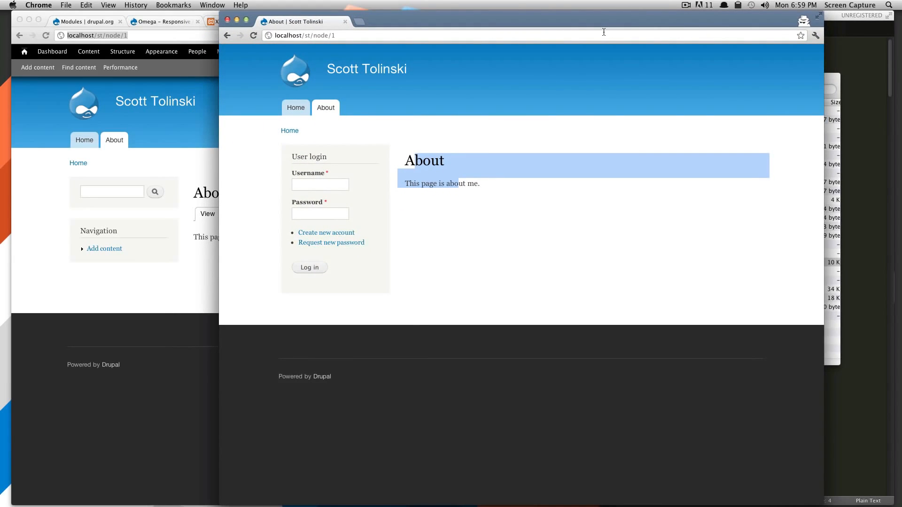
click(521, 157)
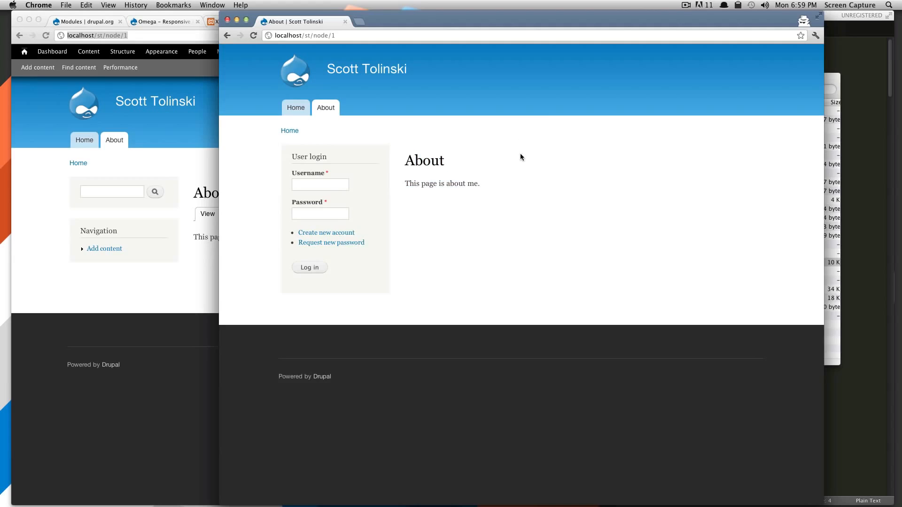